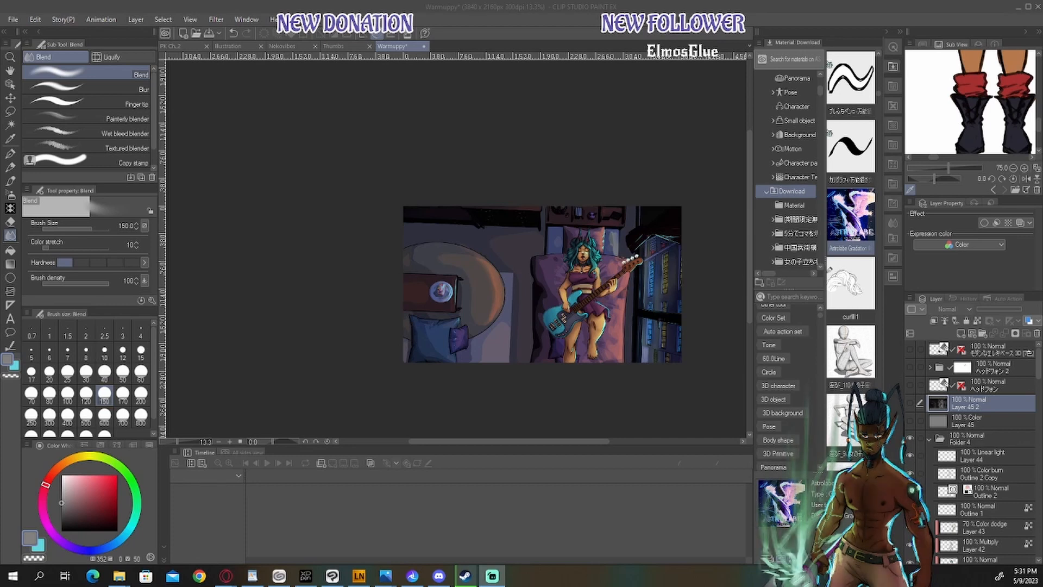
# Step: Show Layer 45, the Color-mode layer above Folder 4, to turn the artwork greyscale, and check its blending mode options
pyautogui.scroll(3, 614, 304)
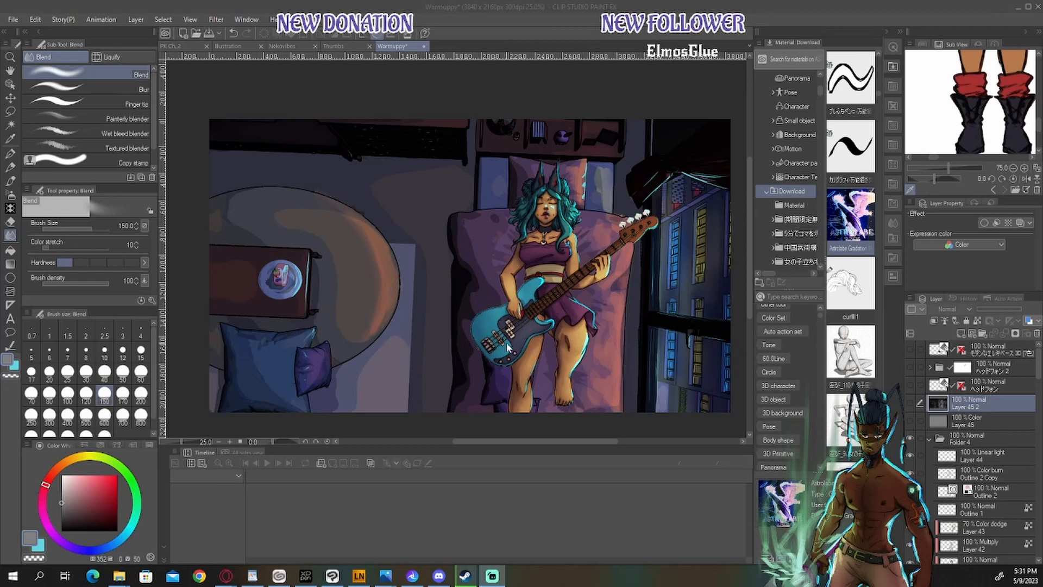
pyautogui.scroll(-1, 508, 347)
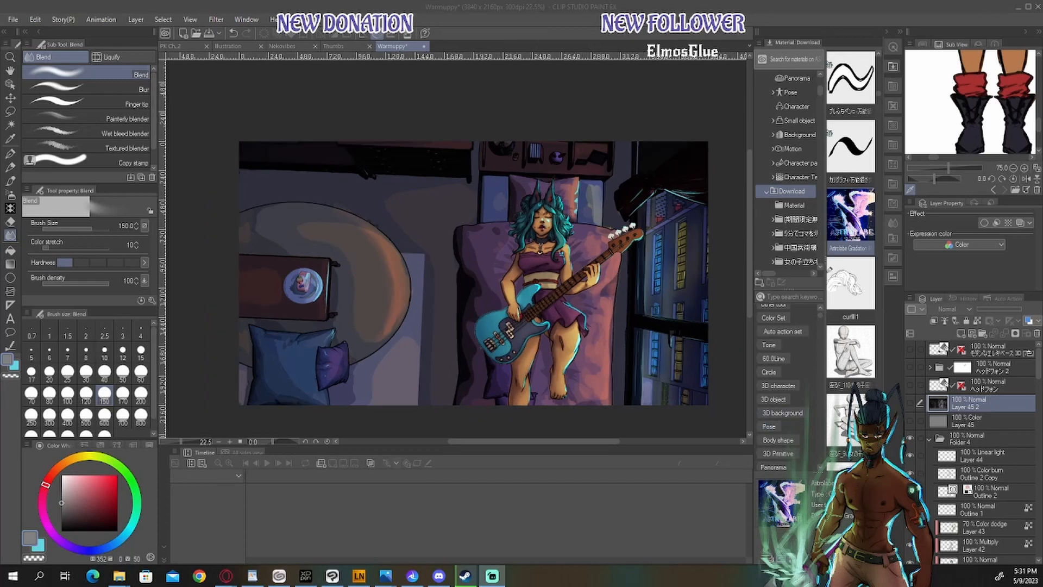
pyautogui.scroll(-3, 991, 432)
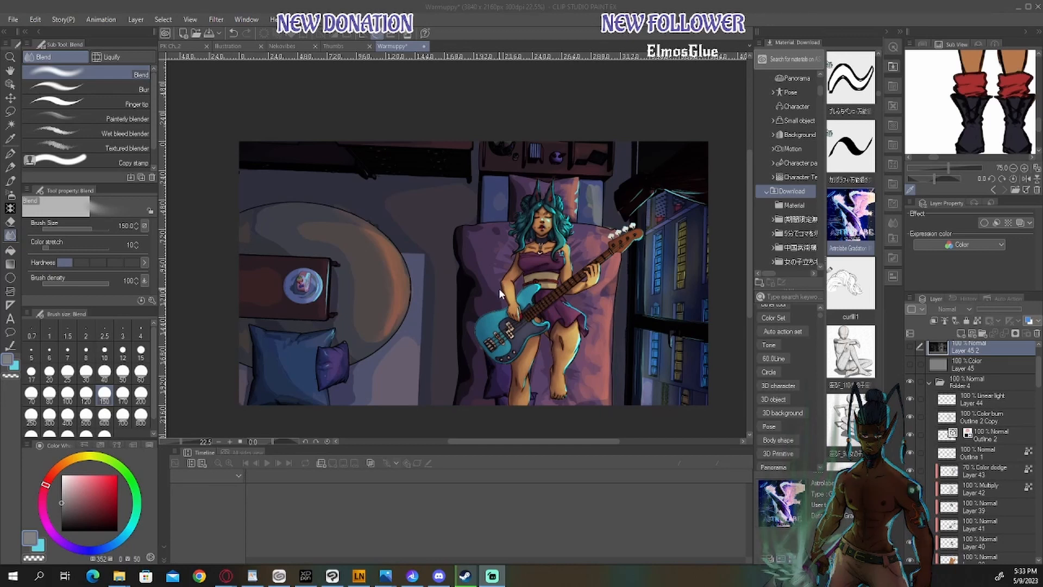
pyautogui.scroll(-2, 526, 307)
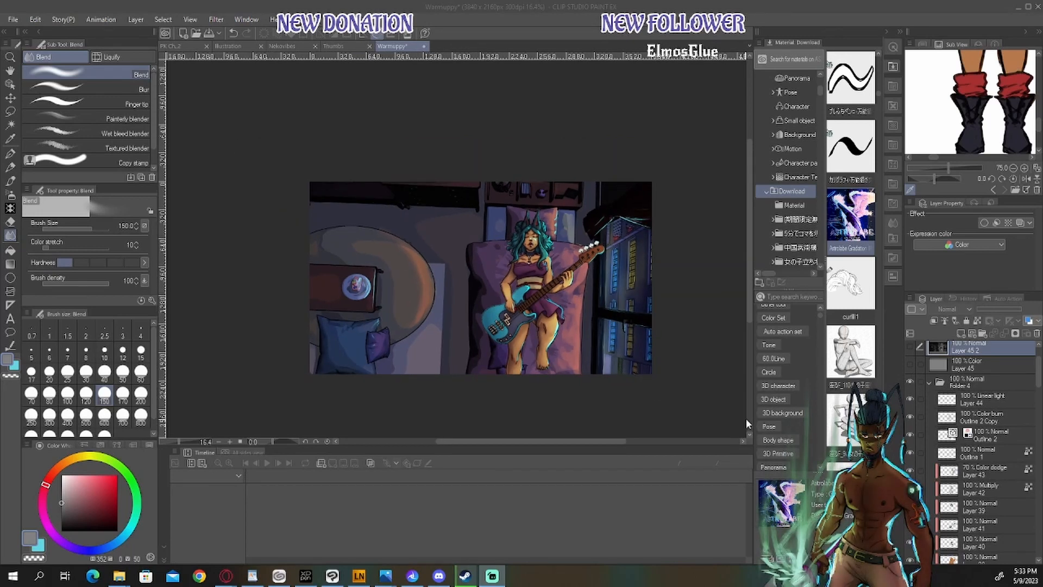
pyautogui.click(977, 369)
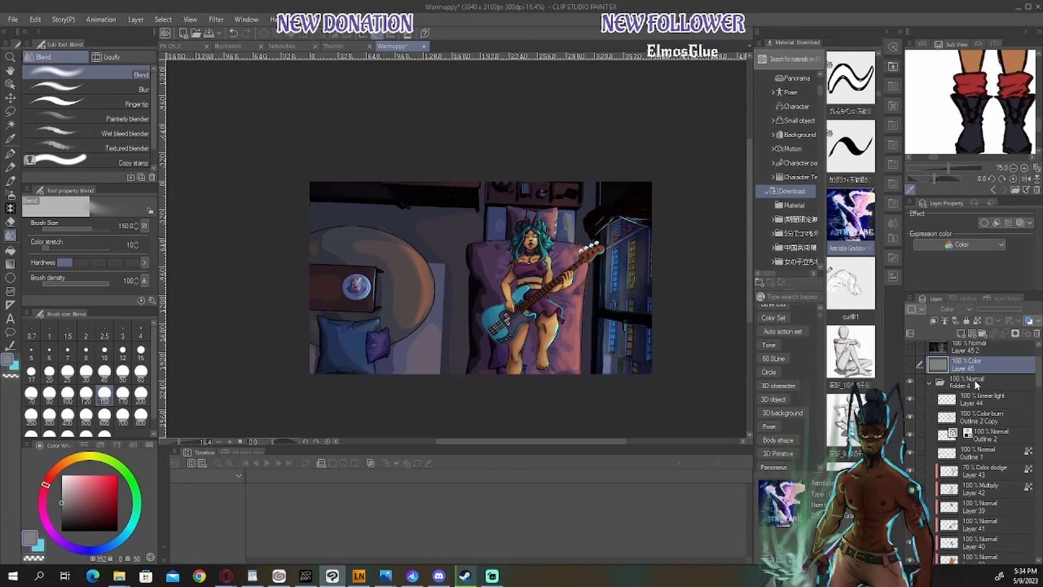
pyautogui.click(910, 364)
pyautogui.click(967, 309)
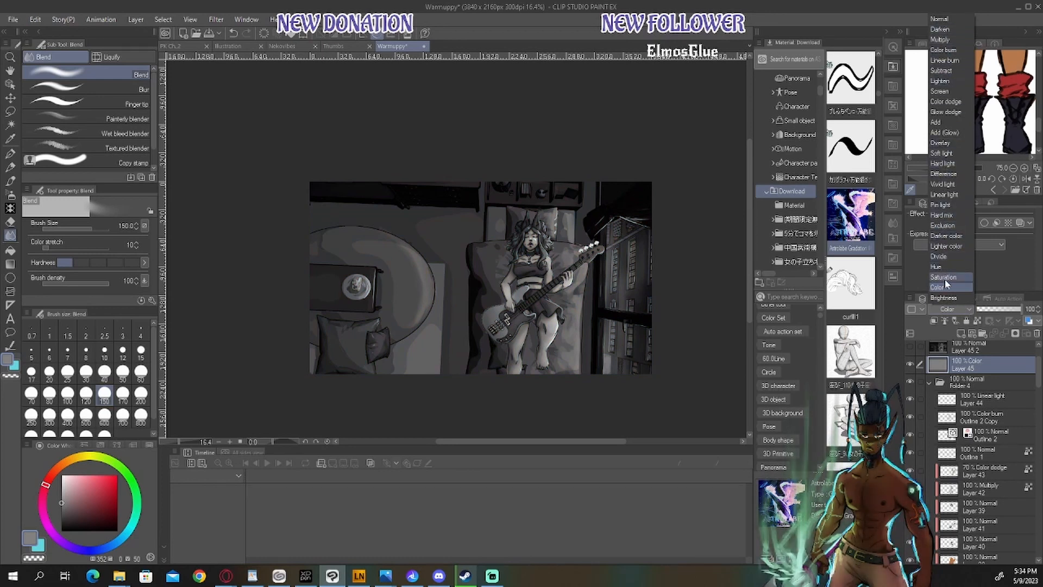
pyautogui.click(990, 365)
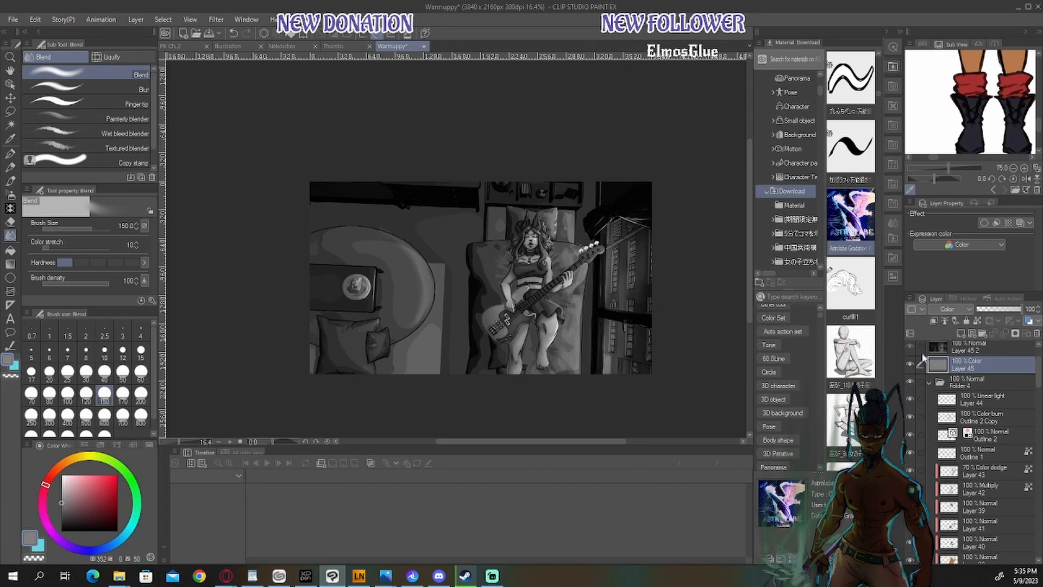
# Step: Show Layer 45 2 and make it active with the SOFT_BRUSH_BRAINSTORM brush and a dark colour sampled from the room
pyautogui.click(910, 346)
pyautogui.scroll(4, 943, 362)
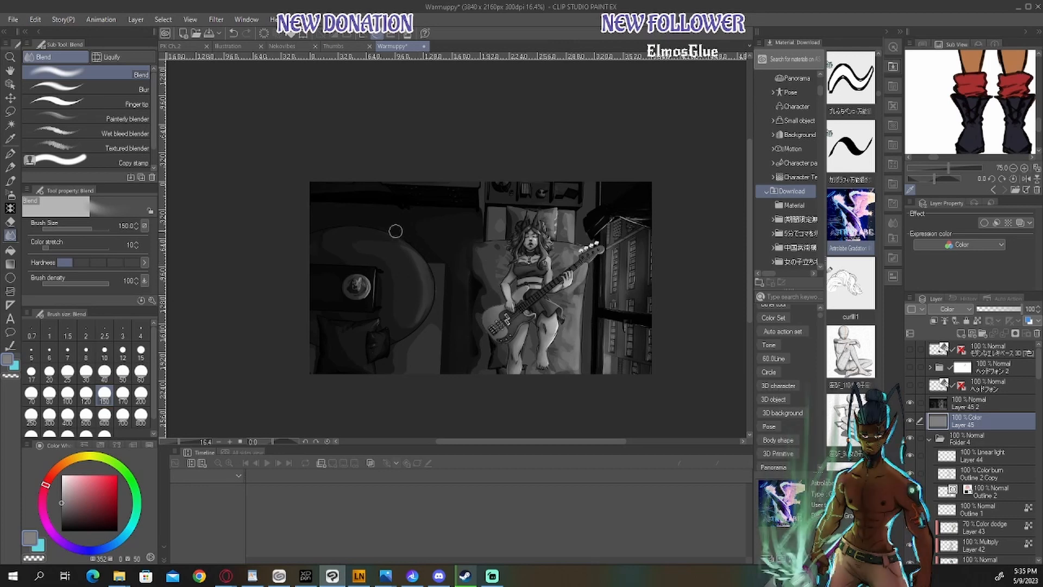
pyautogui.click(16, 369)
pyautogui.rightClick(375, 217)
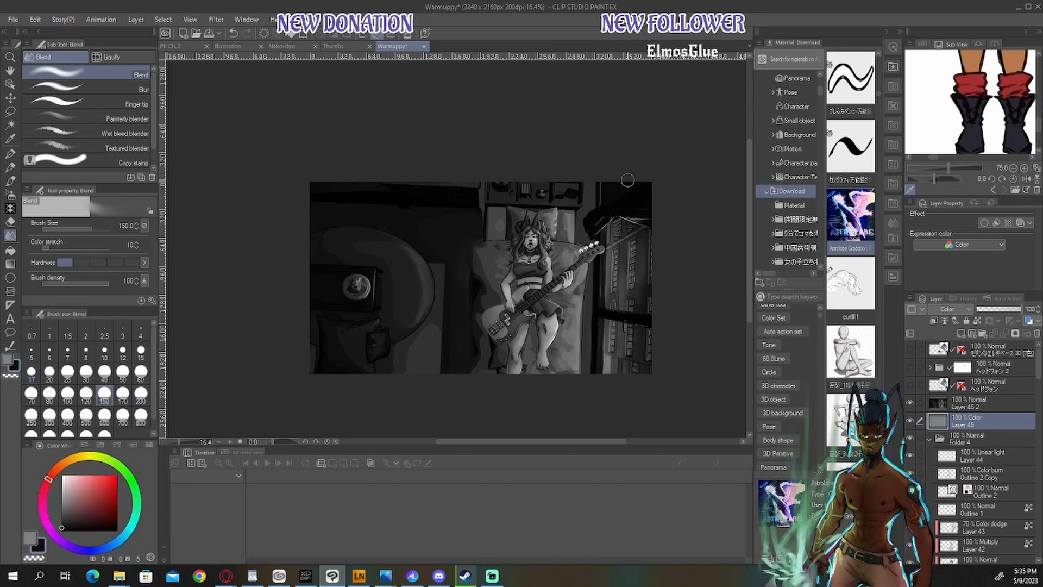
pyautogui.click(984, 405)
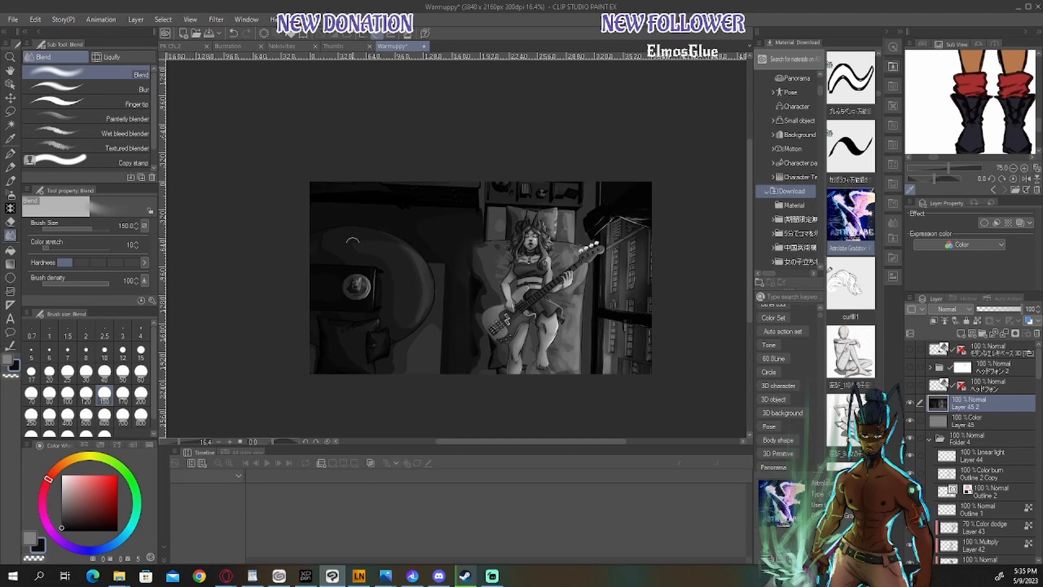
pyautogui.click(11, 182)
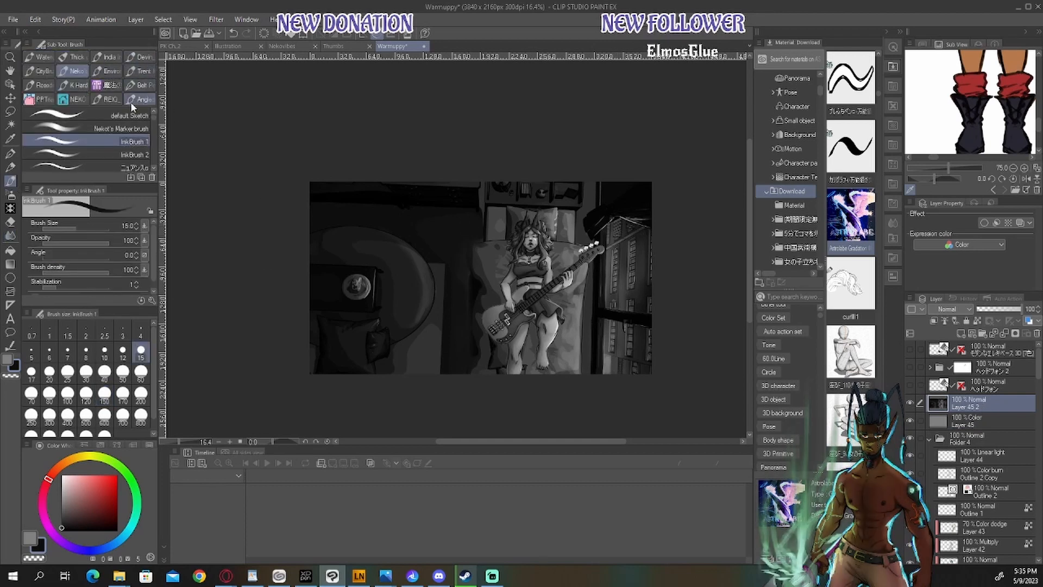
pyautogui.click(108, 98)
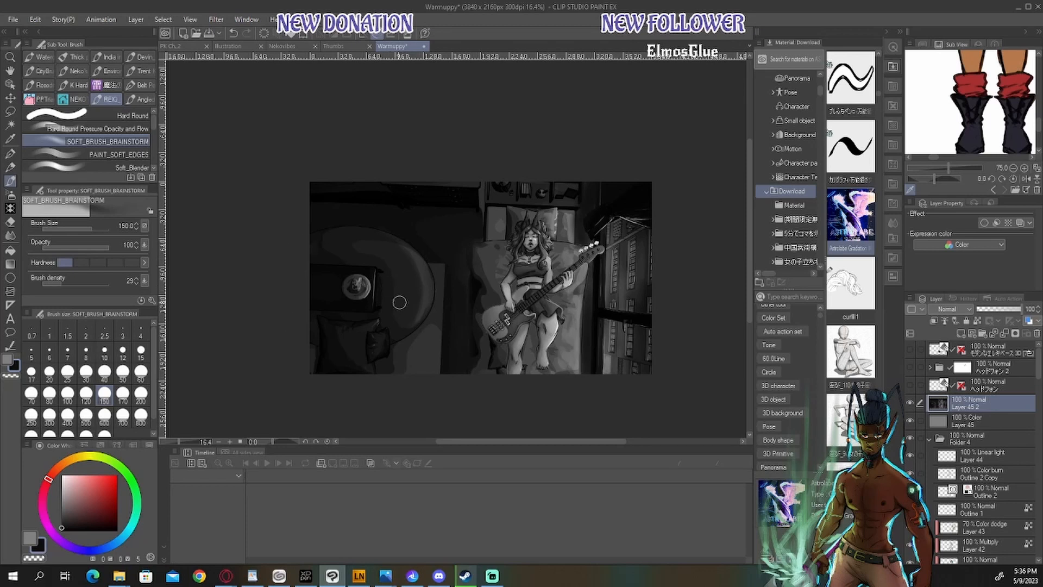
# Step: Hide Layer 45 2 and merge the visible layers into a new layer directly above Layer 45
pyautogui.click(910, 403)
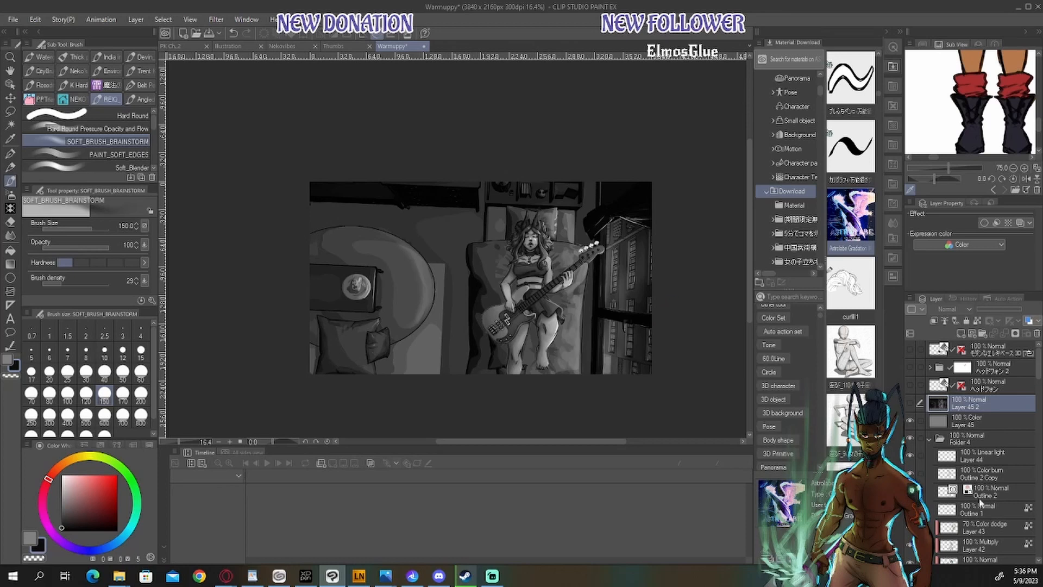
pyautogui.rightClick(999, 421)
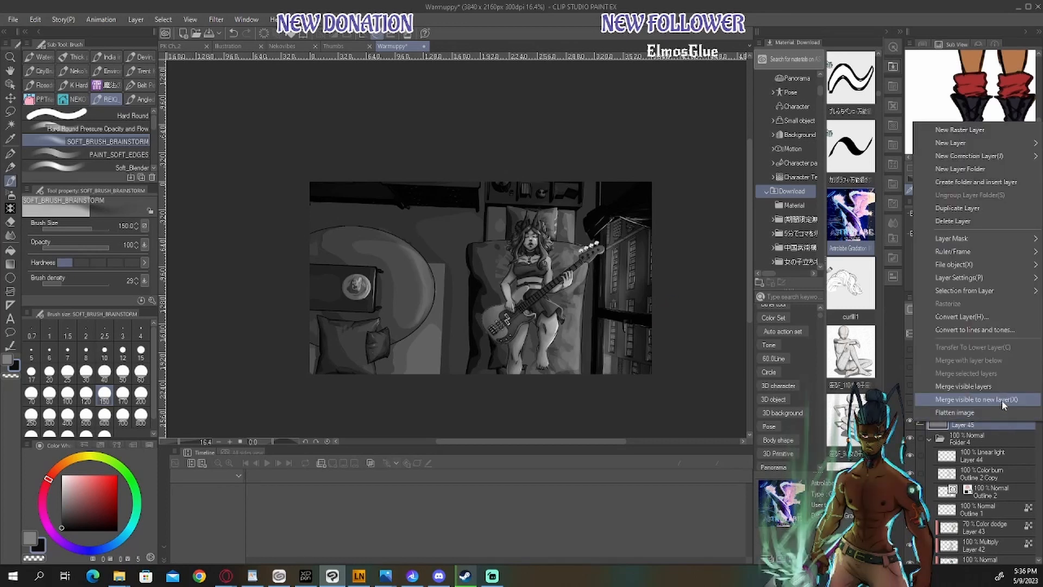
pyautogui.click(1002, 400)
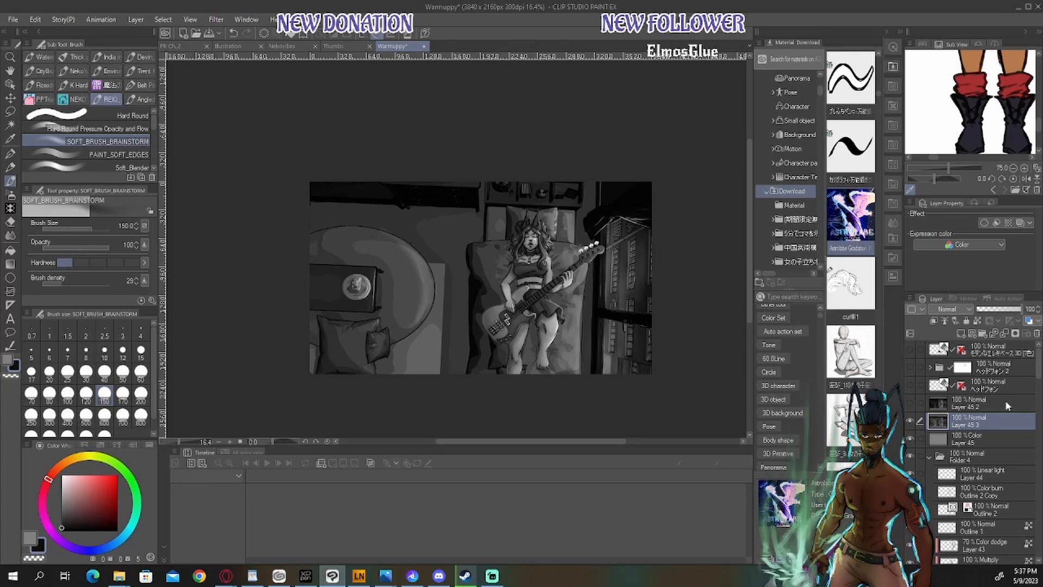
# Step: Lasso the floor area beside the bed, including the rug, table and cushions, and open Level Correction for it
pyautogui.click(10, 112)
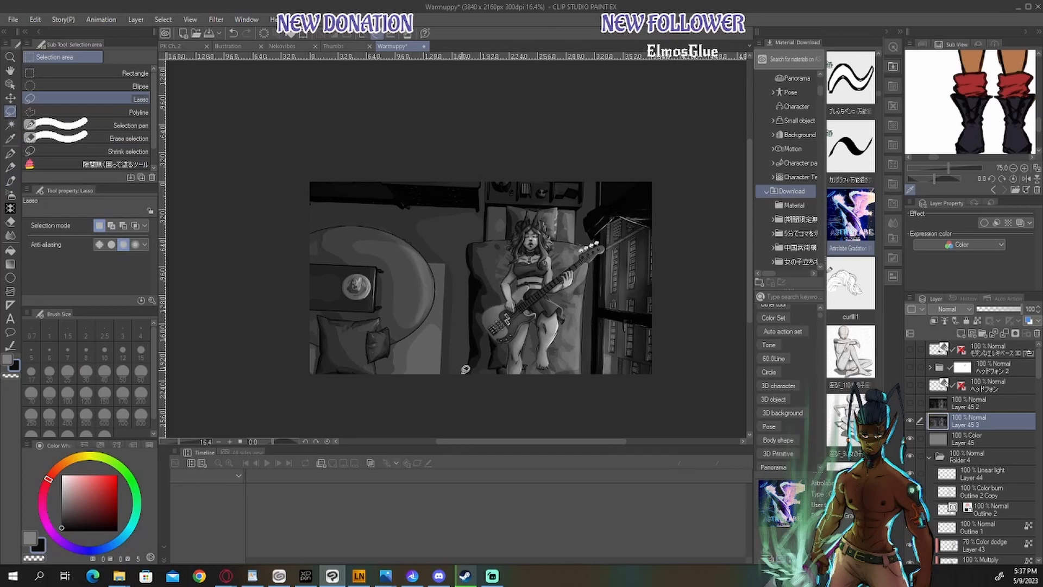
pyautogui.moveTo(465, 384)
pyautogui.mouseDown()
pyautogui.moveTo(468, 250)
pyautogui.moveTo(484, 236)
pyautogui.moveTo(483, 211)
pyautogui.moveTo(312, 199)
pyautogui.moveTo(297, 212)
pyautogui.moveTo(275, 283)
pyautogui.moveTo(276, 344)
pyautogui.moveTo(294, 384)
pyautogui.moveTo(367, 407)
pyautogui.moveTo(460, 390)
pyautogui.mouseUp()
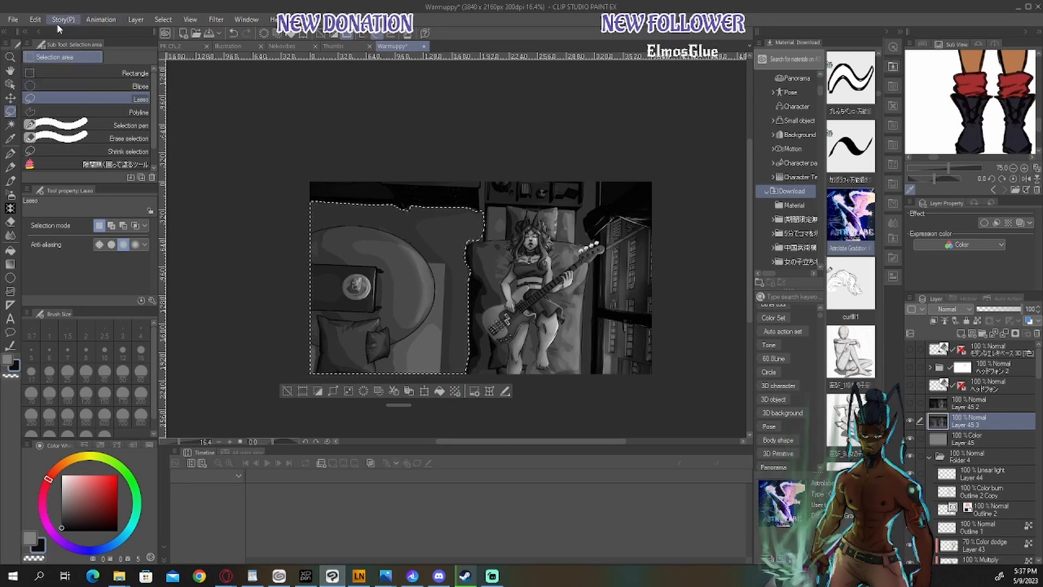
pyautogui.click(35, 19)
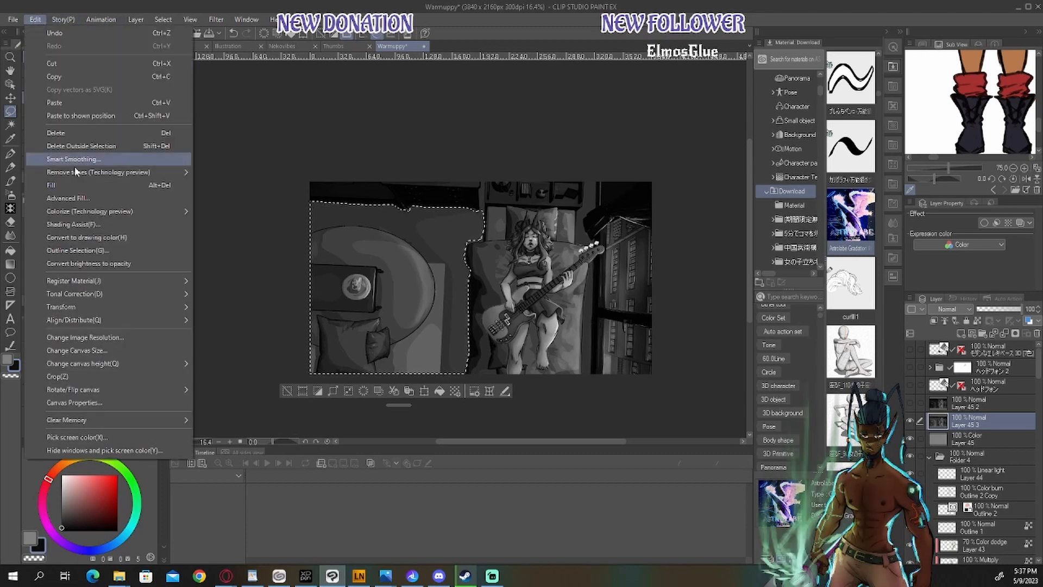
pyautogui.moveTo(131, 294)
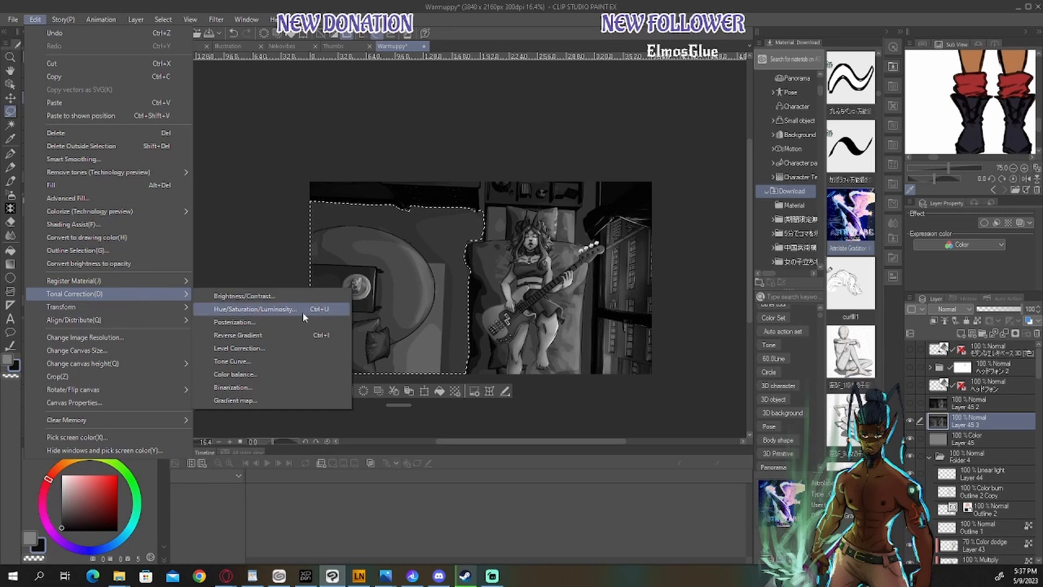
pyautogui.click(275, 350)
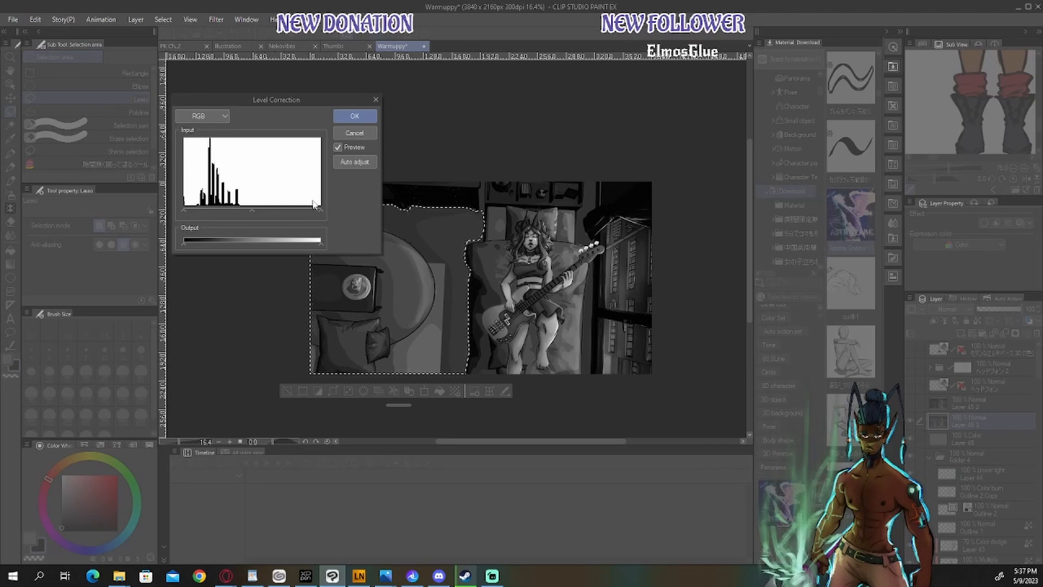
pyautogui.moveTo(287, 99); pyautogui.dragTo(613, 55)
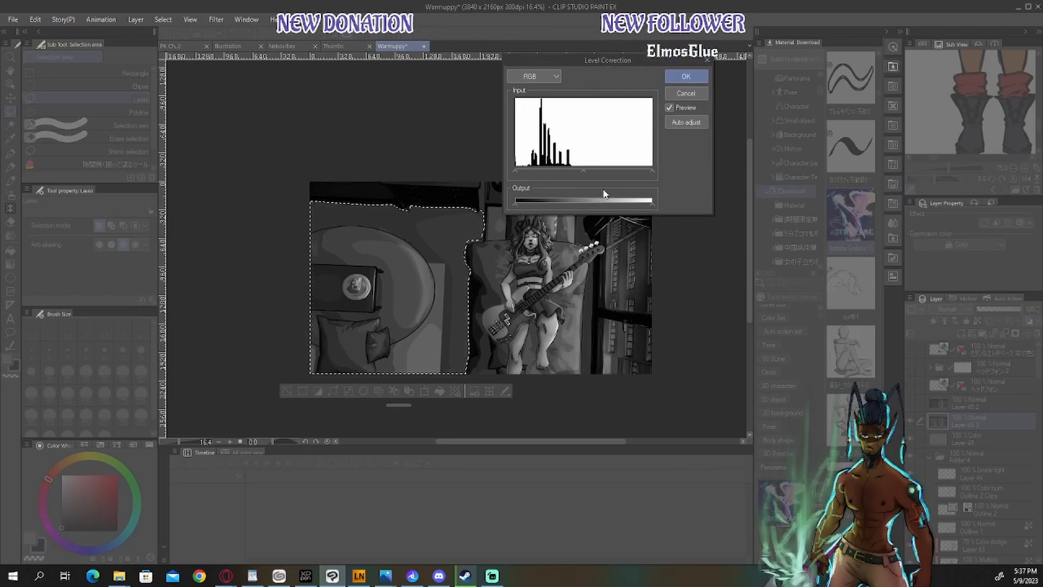
pyautogui.moveTo(619, 60); pyautogui.dragTo(639, 84)
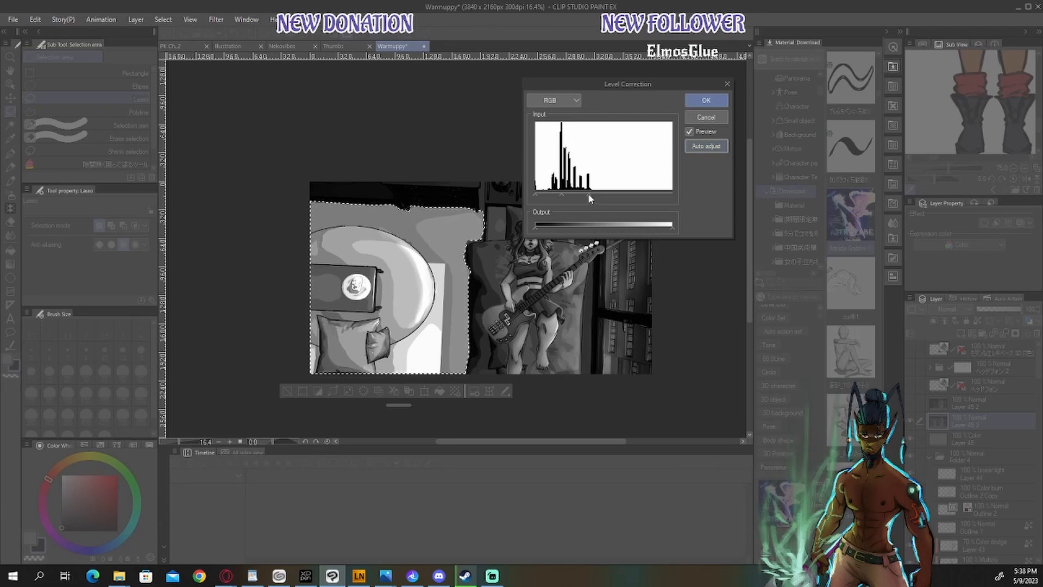
# Step: Try different highlight and midtone input levels on the selected floor area
pyautogui.moveTo(587, 194); pyautogui.dragTo(712, 193)
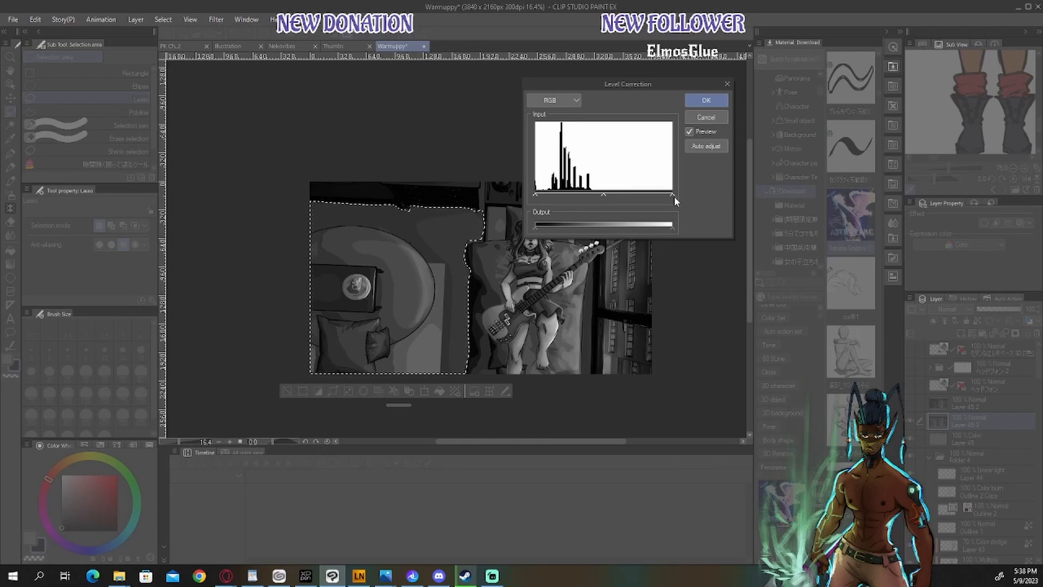
pyautogui.moveTo(673, 198); pyautogui.dragTo(622, 197)
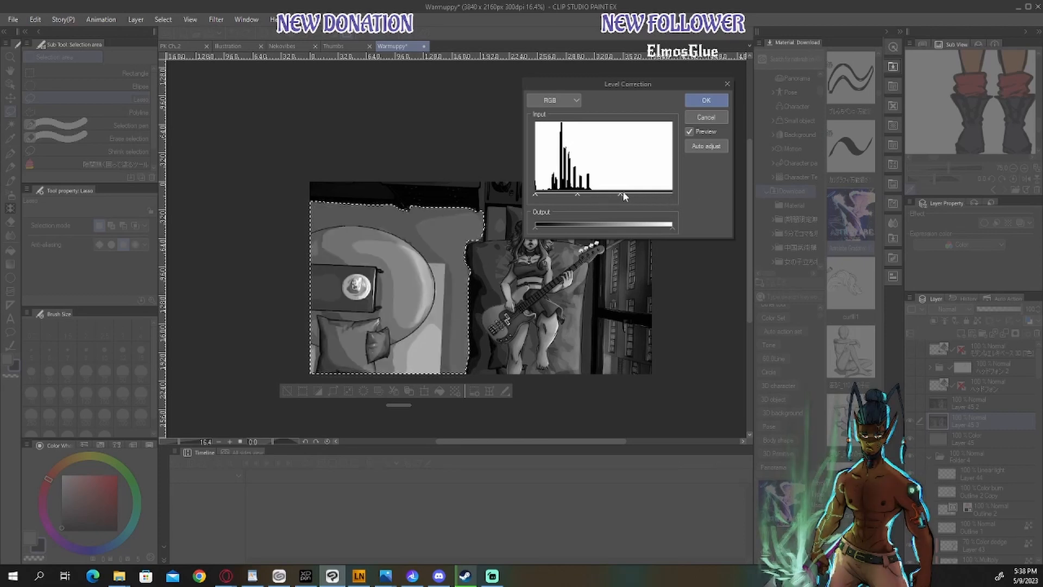
pyautogui.moveTo(535, 194)
pyautogui.mouseDown()
pyautogui.moveTo(604, 199)
pyautogui.moveTo(530, 199)
pyautogui.mouseUp()
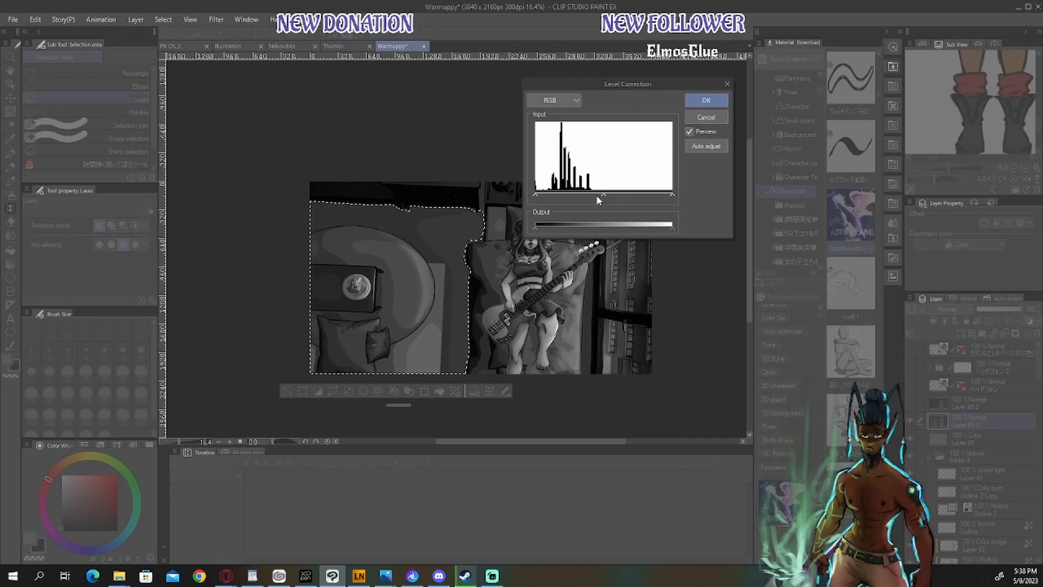
pyautogui.moveTo(598, 197)
pyautogui.mouseDown()
pyautogui.moveTo(574, 196)
pyautogui.moveTo(626, 197)
pyautogui.moveTo(582, 195)
pyautogui.moveTo(614, 194)
pyautogui.moveTo(602, 197)
pyautogui.mouseUp()
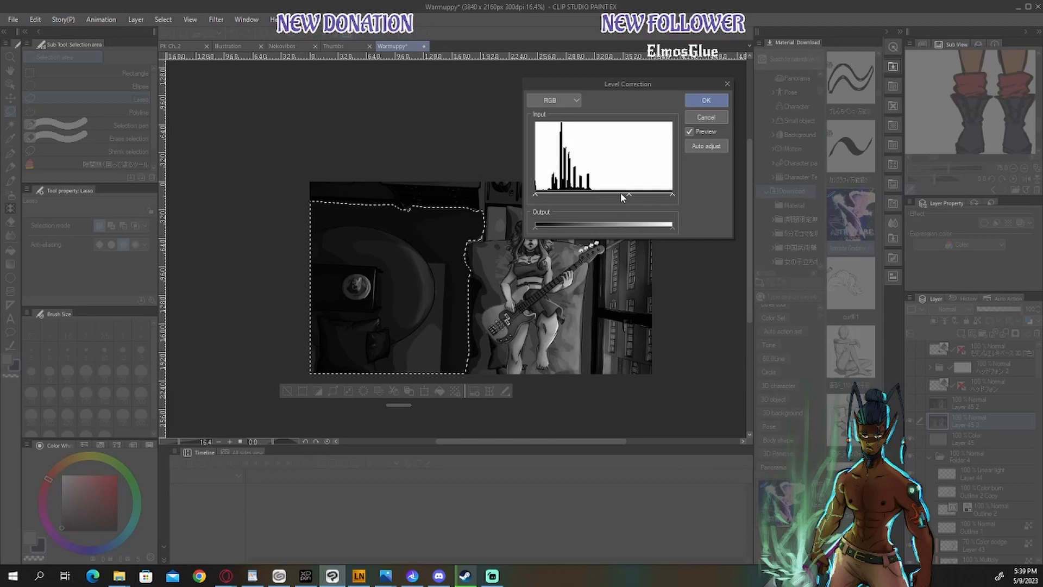
pyautogui.moveTo(600, 195); pyautogui.dragTo(601, 195)
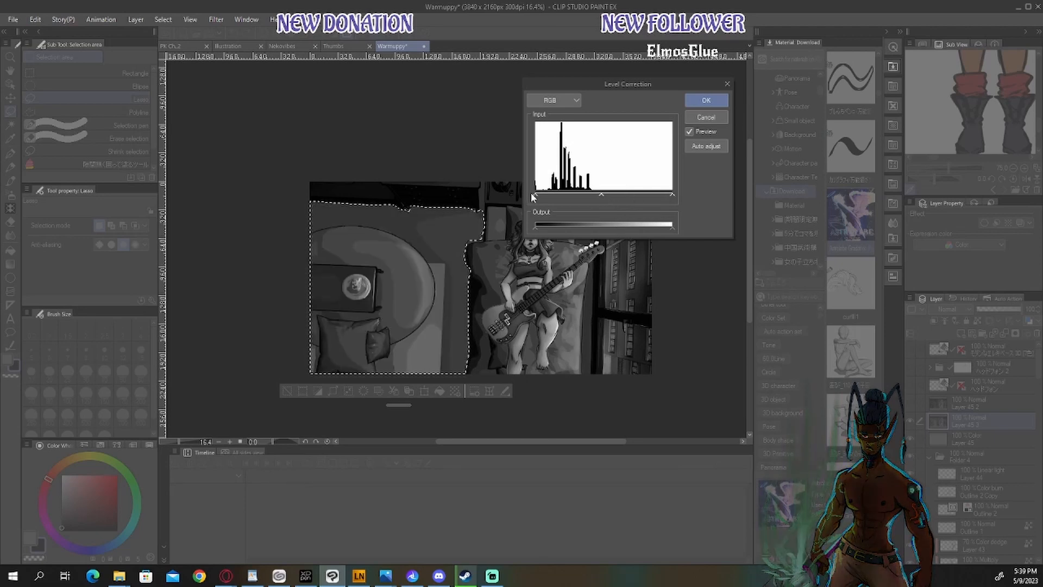
pyautogui.moveTo(672, 195); pyautogui.dragTo(521, 198)
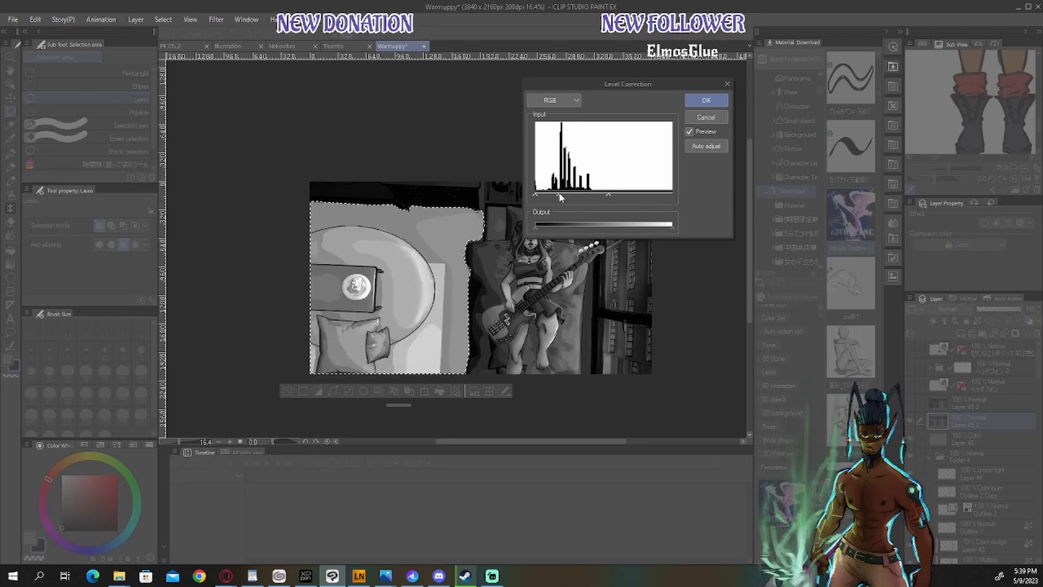
pyautogui.moveTo(576, 198); pyautogui.dragTo(702, 201)
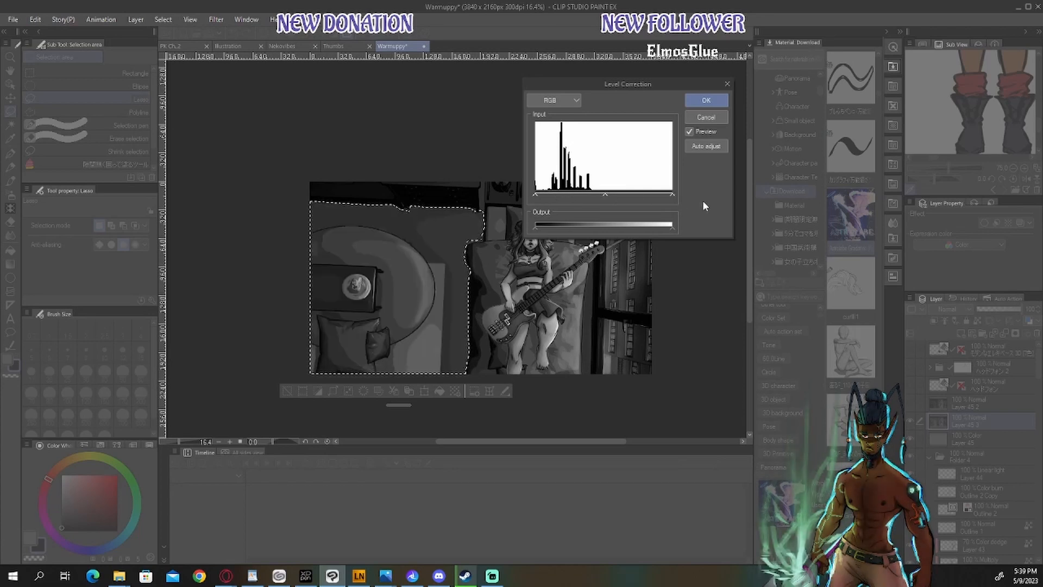
# Step: Darken the selected floor area by shifting the midtone input level towards the highlights, apply the correction, and deselect
pyautogui.moveTo(607, 197); pyautogui.dragTo(636, 198)
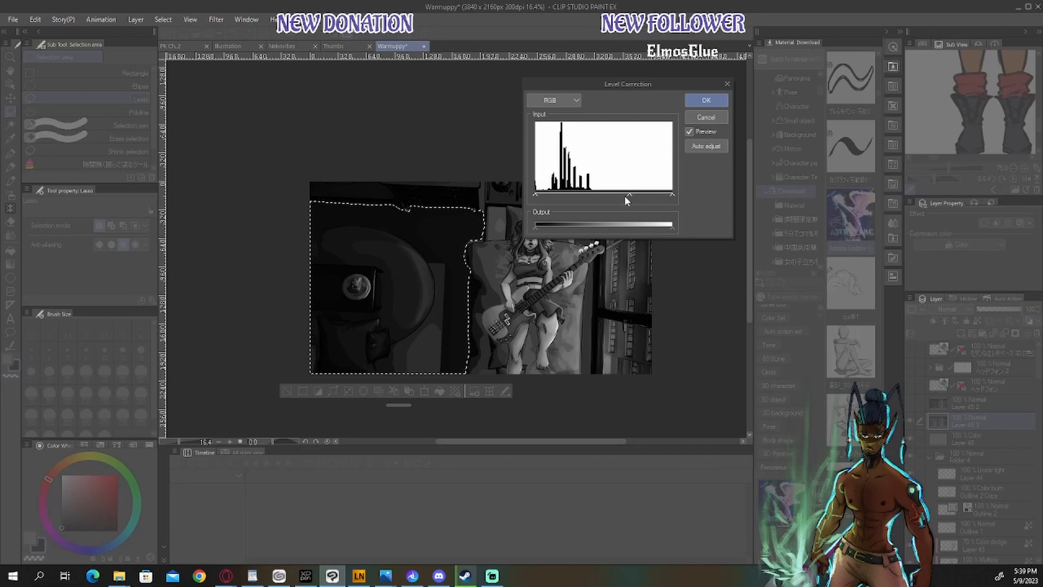
pyautogui.moveTo(667, 88); pyautogui.dragTo(392, 99)
pyautogui.click(429, 113)
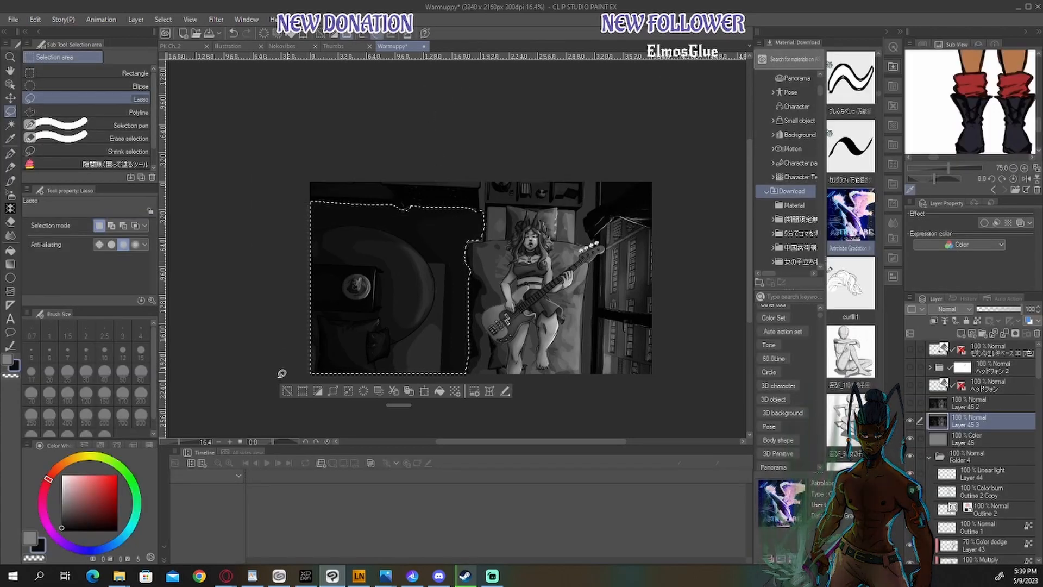
pyautogui.click(288, 390)
pyautogui.scroll(-4, 570, 315)
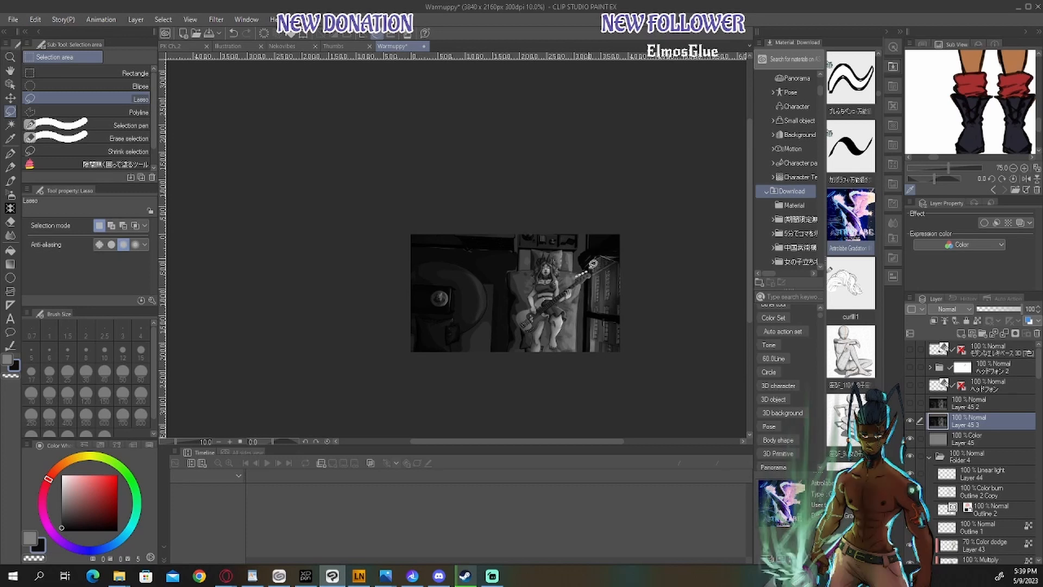
pyautogui.scroll(2, 544, 353)
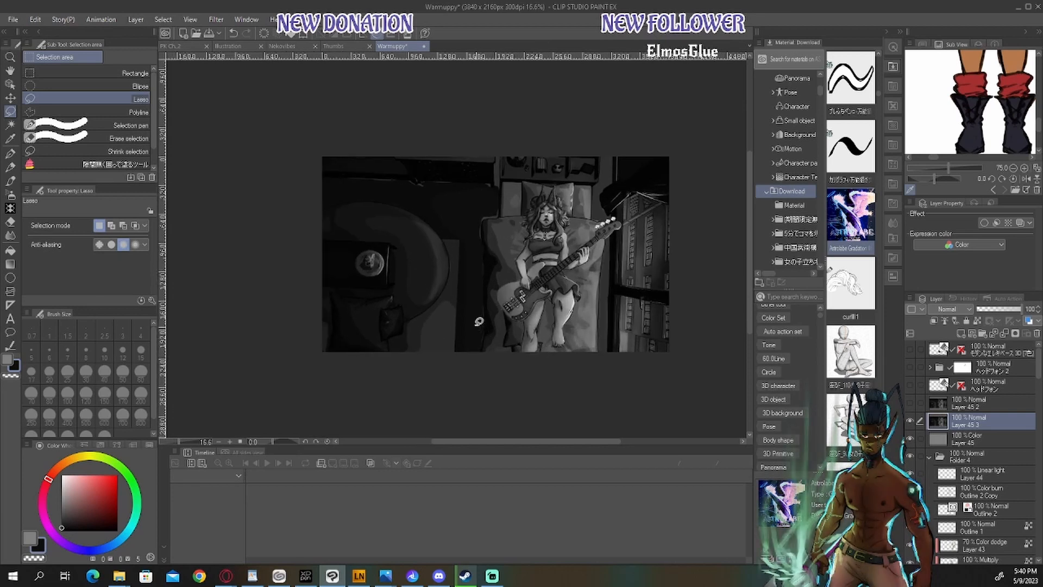
pyautogui.scroll(1, 466, 297)
pyautogui.scroll(3, 478, 296)
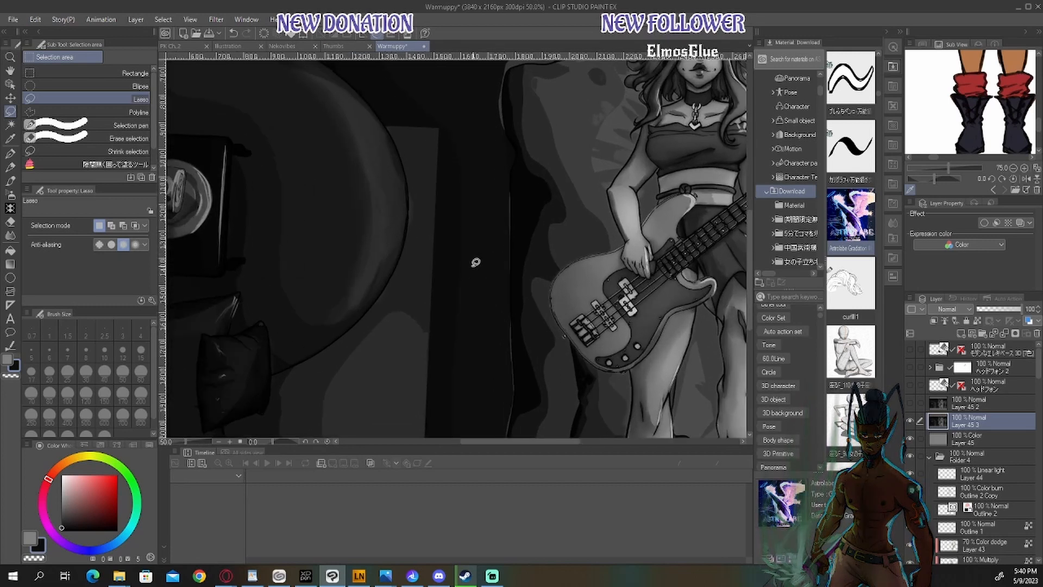
pyautogui.scroll(-3, 522, 328)
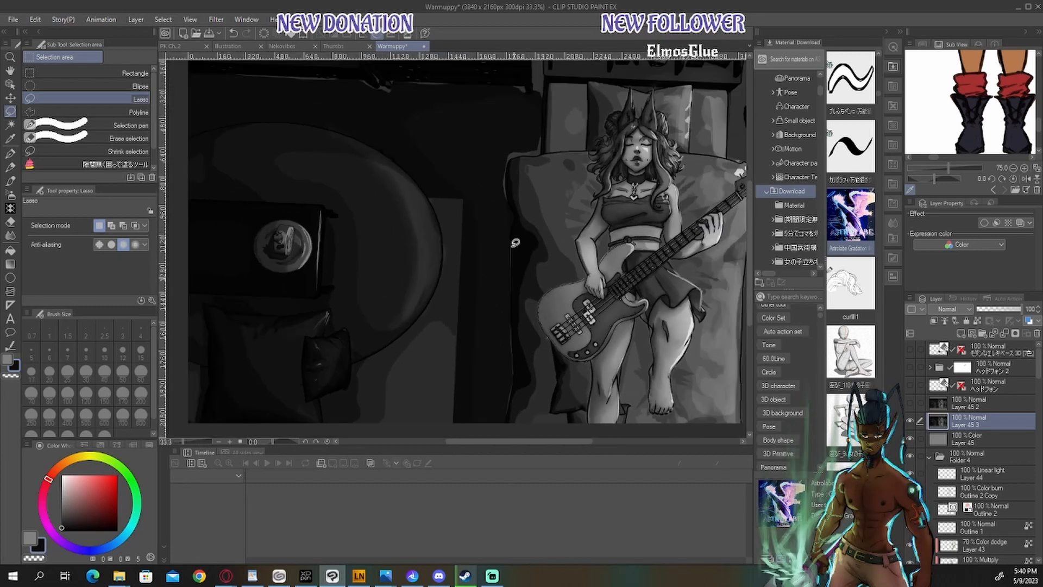
# Step: Smudge the dark edge along the side of the bed nearest the rug with the Finger tip blender at brush size 60
pyautogui.scroll(1, 500, 183)
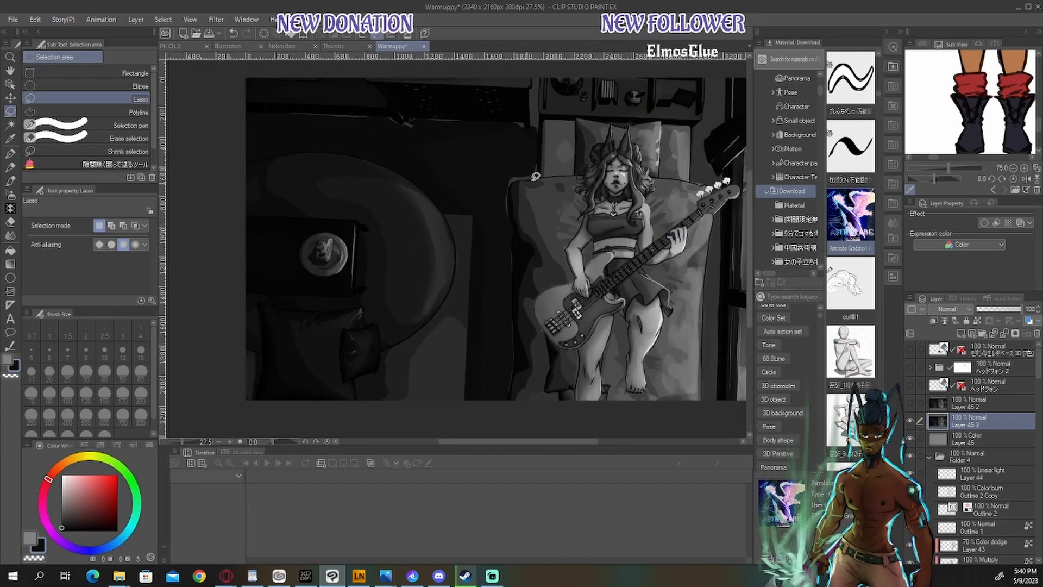
pyautogui.scroll(-1, 513, 164)
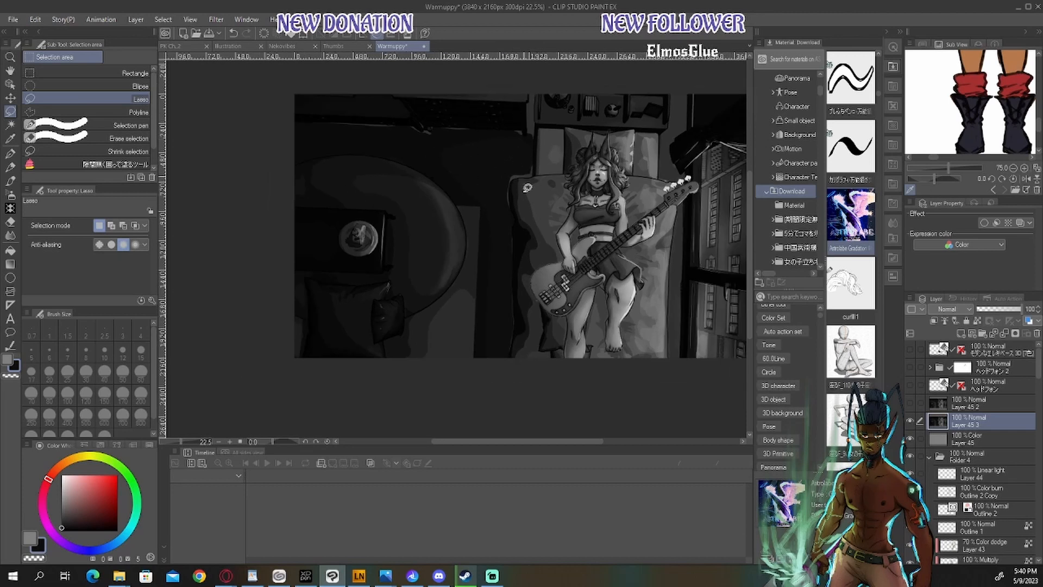
pyautogui.scroll(-2, 519, 249)
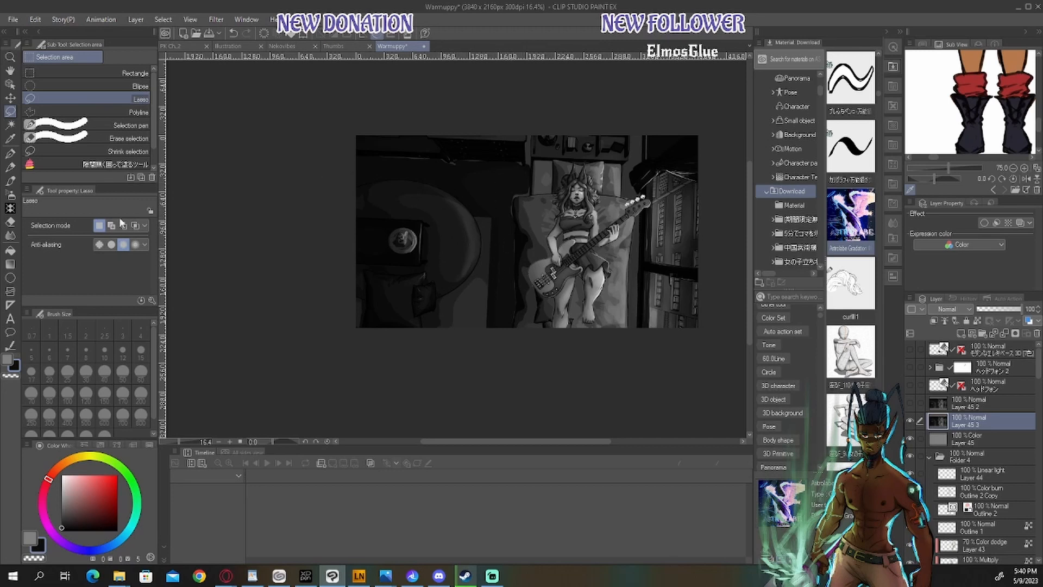
pyautogui.click(10, 235)
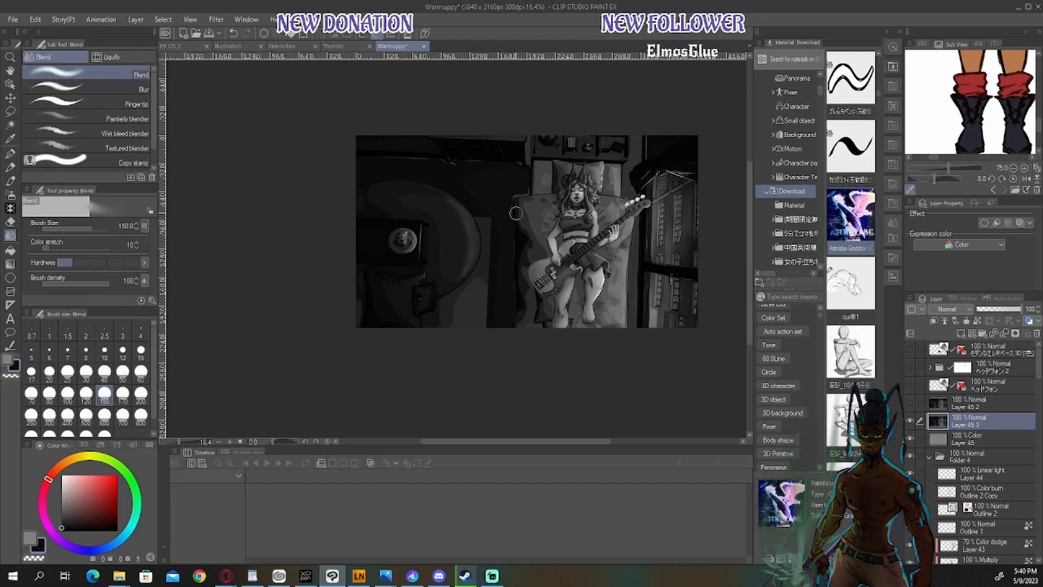
pyautogui.click(109, 102)
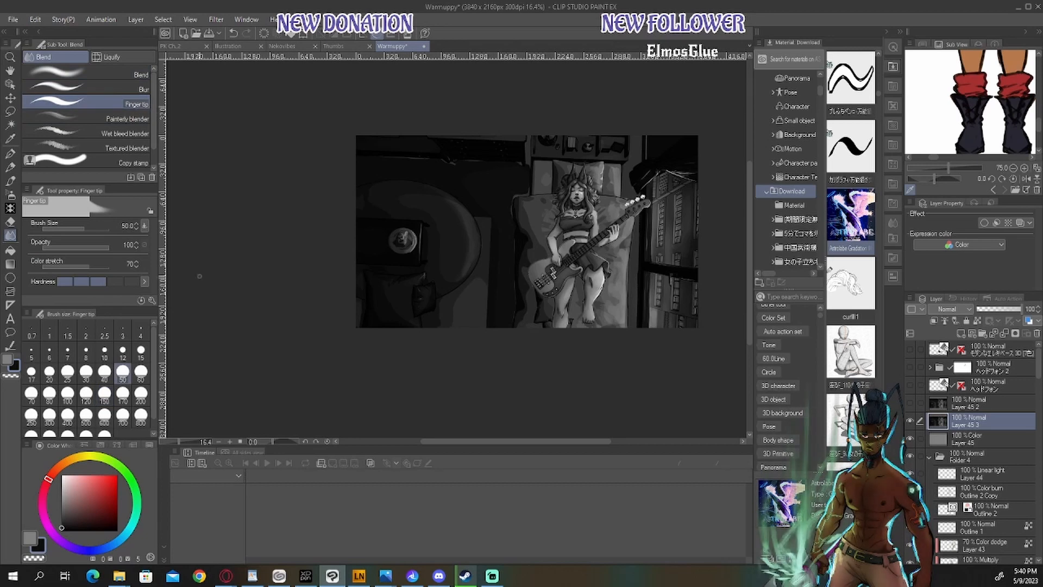
pyautogui.press(']')
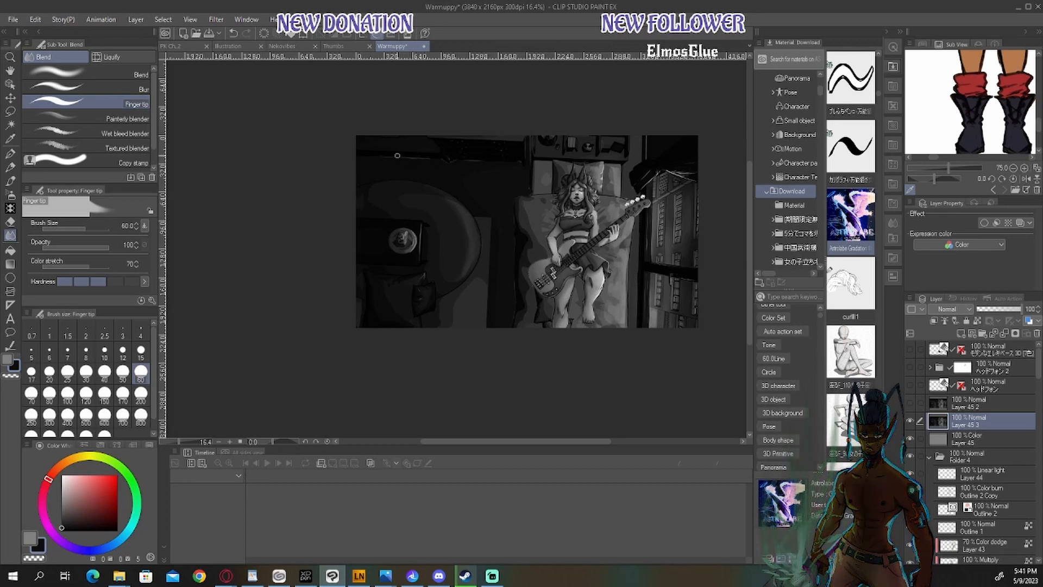
# Step: Undo the last blending stroke and soften the dark wall edge above the rug using the Blend tool at brush size 60
pyautogui.click(135, 75)
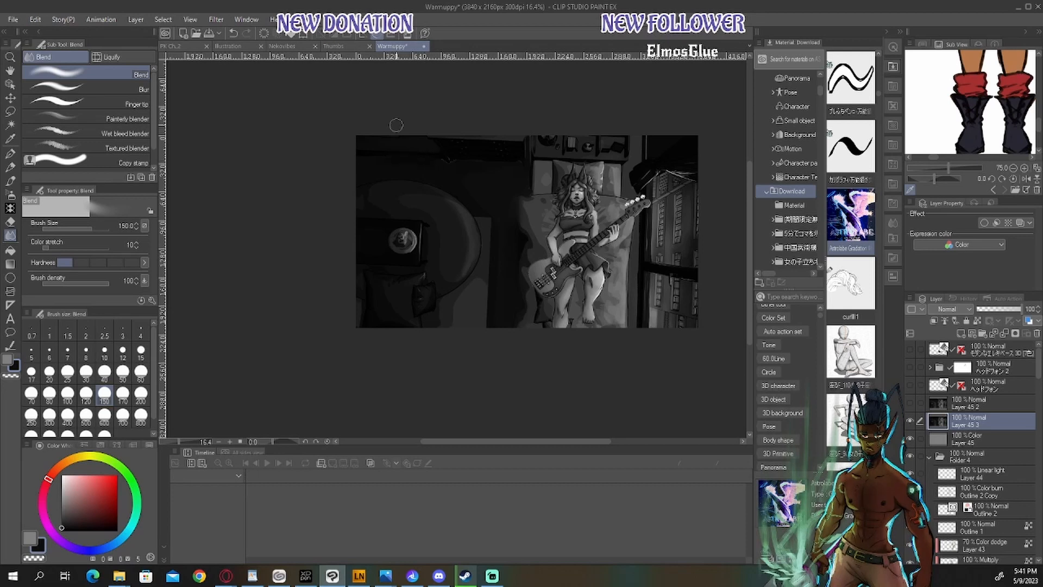
pyautogui.hotkey('ctrl', 'z')
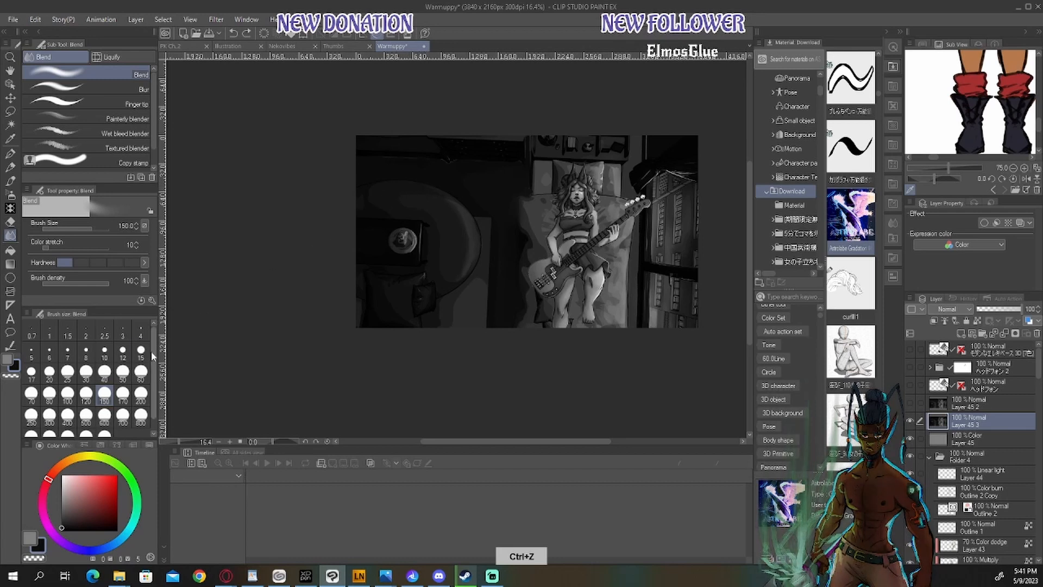
pyautogui.click(140, 371)
pyautogui.moveTo(396, 157); pyautogui.dragTo(425, 158)
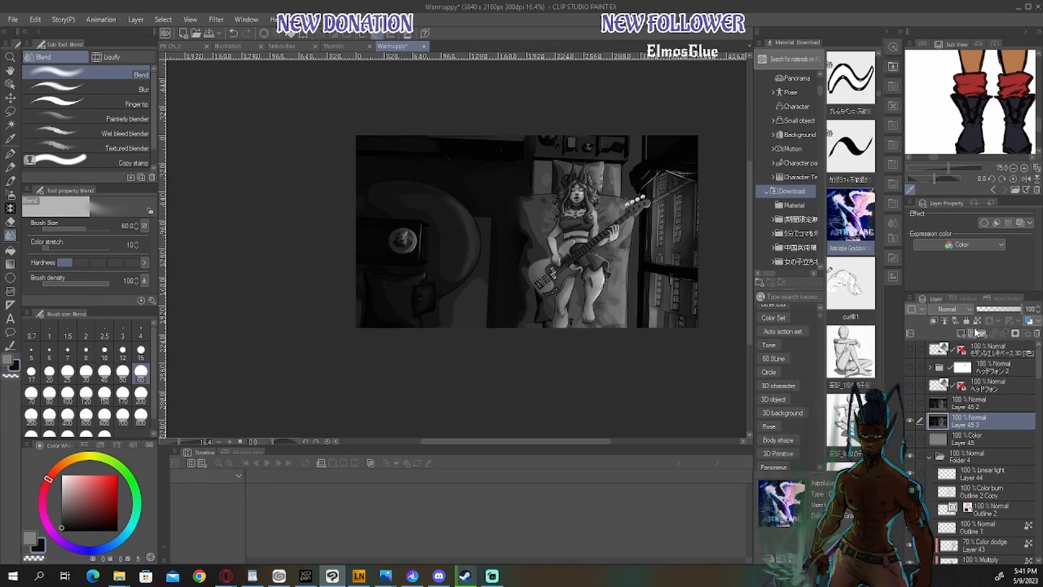
# Step: Set Layer 45 3 and Layer 45 2 to the Brightness blending mode, showing Layer 45 2 in place of Layer 45 3
pyautogui.click(966, 307)
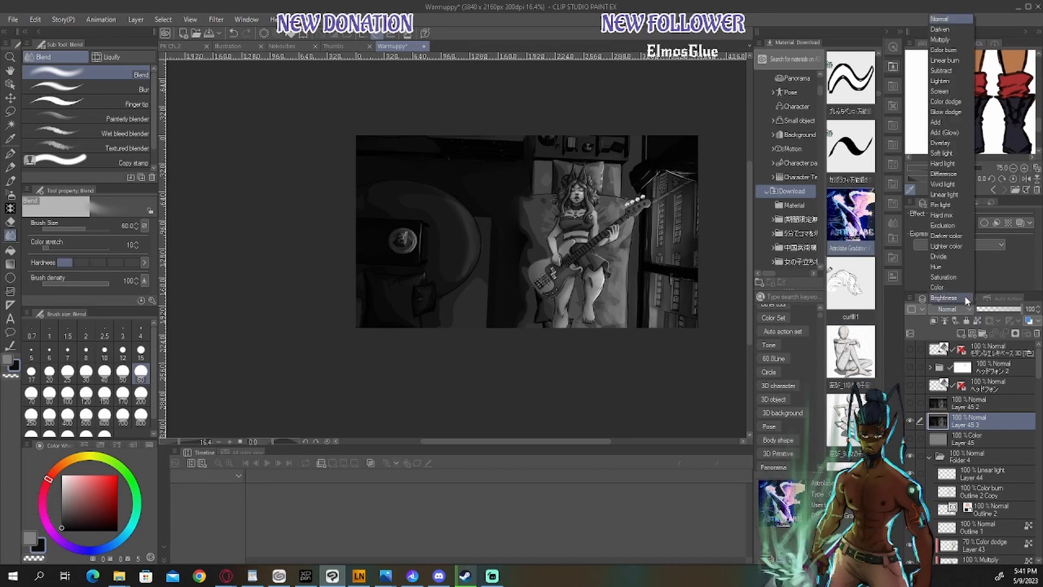
pyautogui.click(965, 298)
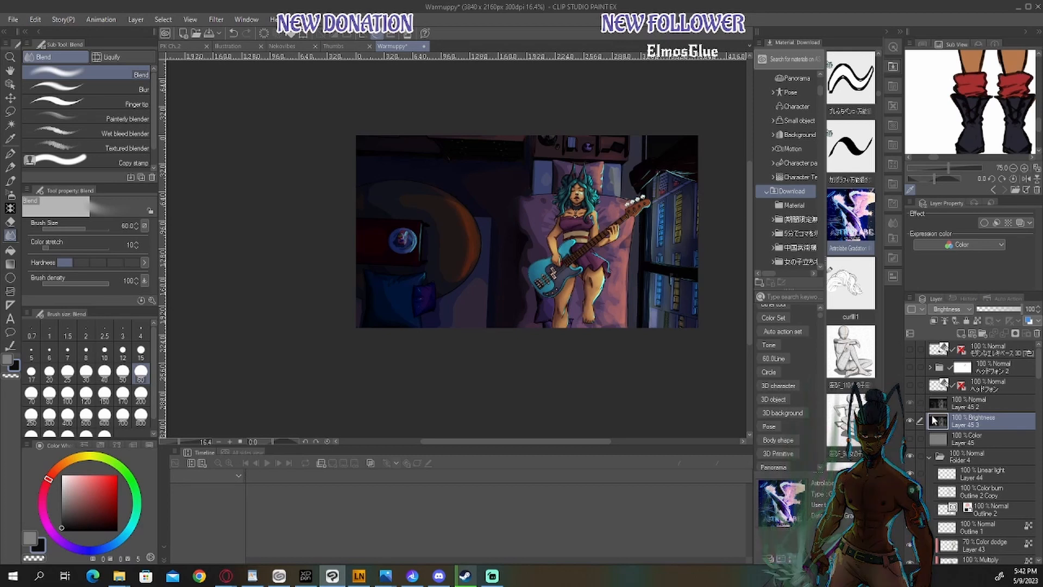
pyautogui.click(910, 404)
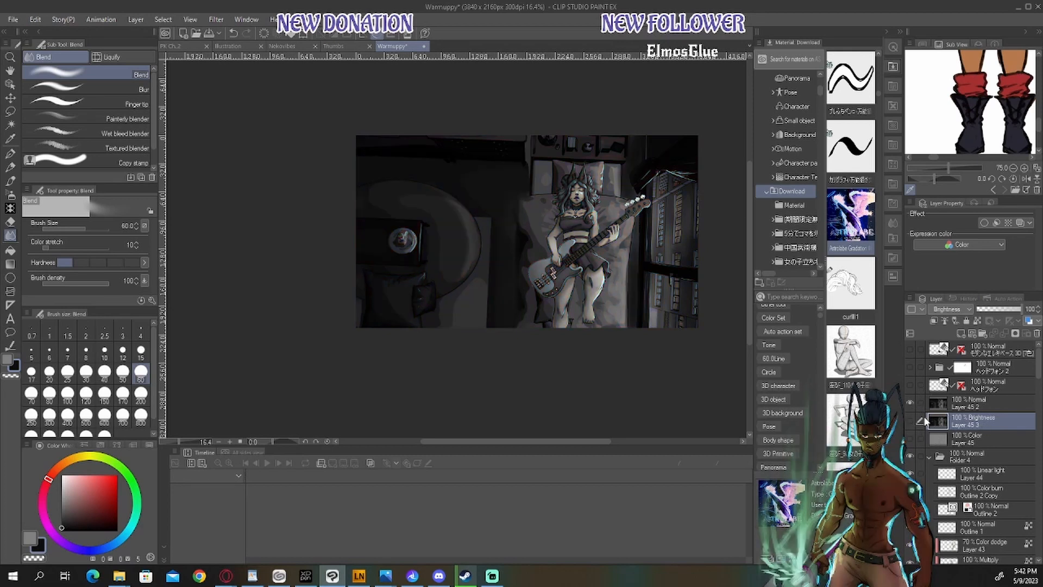
pyautogui.click(973, 403)
pyautogui.click(951, 309)
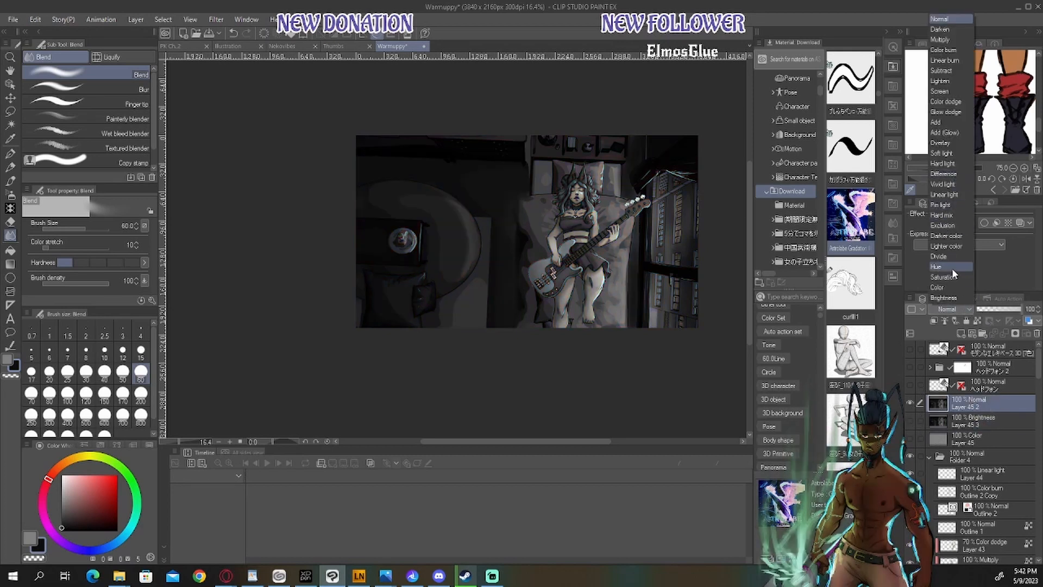
pyautogui.click(944, 298)
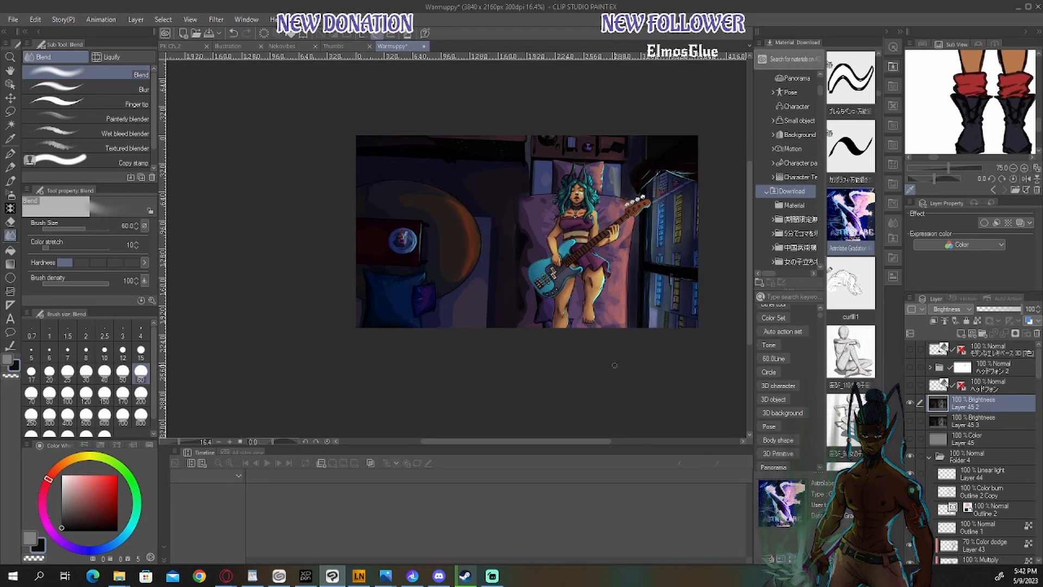
# Step: Compare the illustration with and without Layer 45 2 at a small view size, leaving the layer shown
pyautogui.scroll(-1, 510, 323)
pyautogui.scroll(-1, 510, 324)
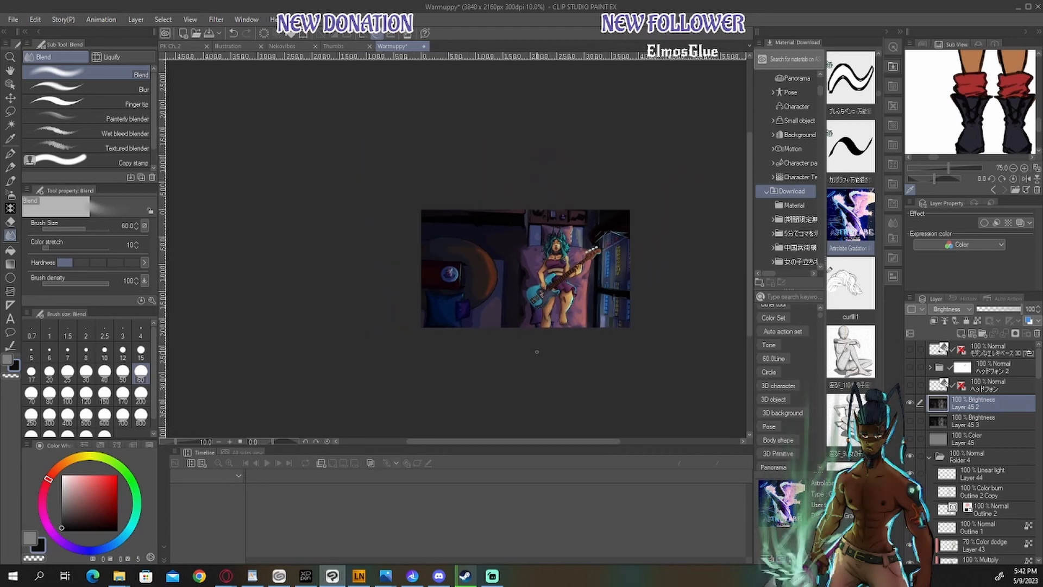
pyautogui.scroll(1, 560, 361)
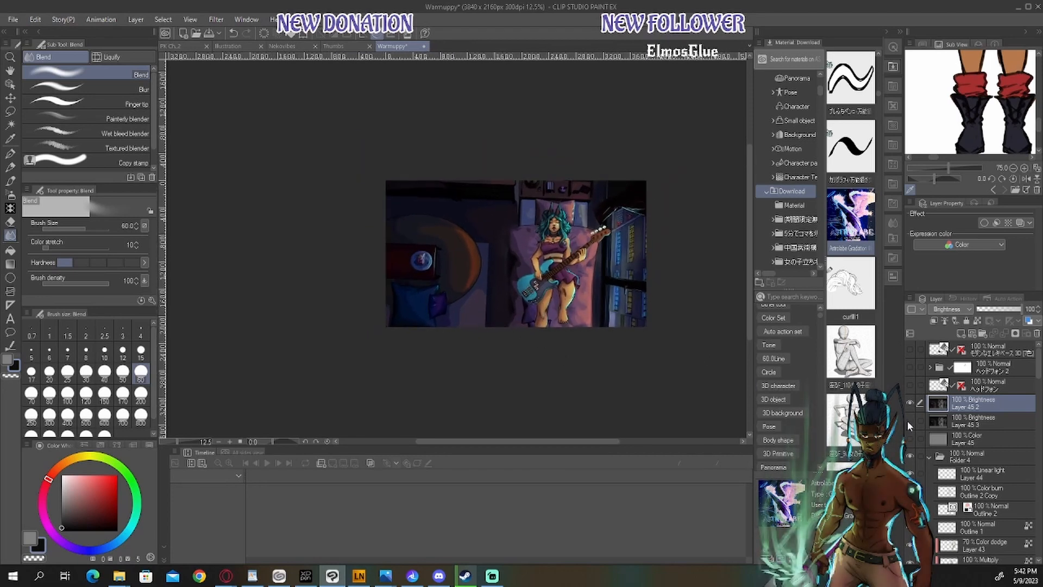
pyautogui.click(910, 401)
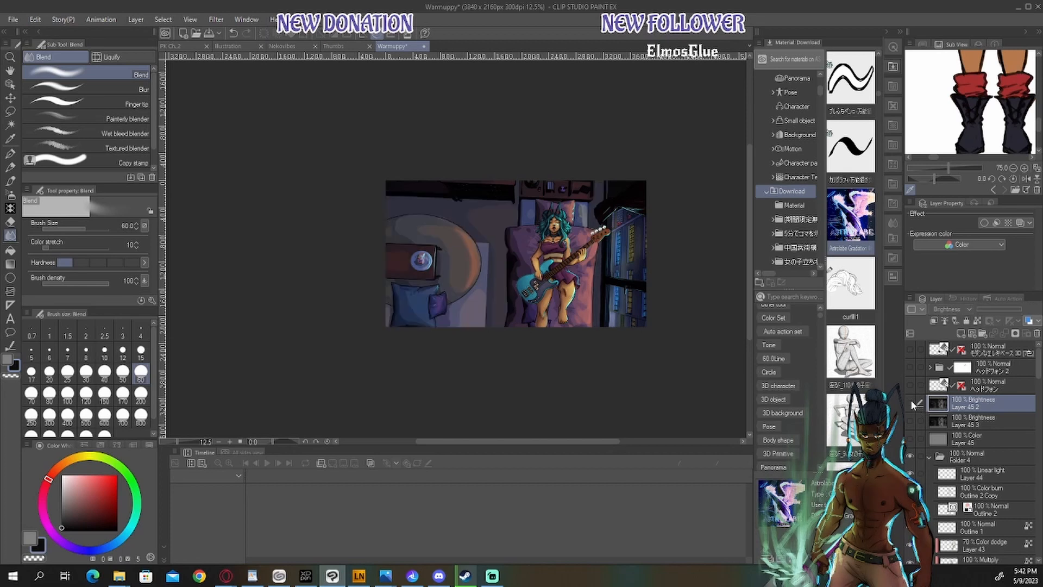
pyautogui.click(911, 400)
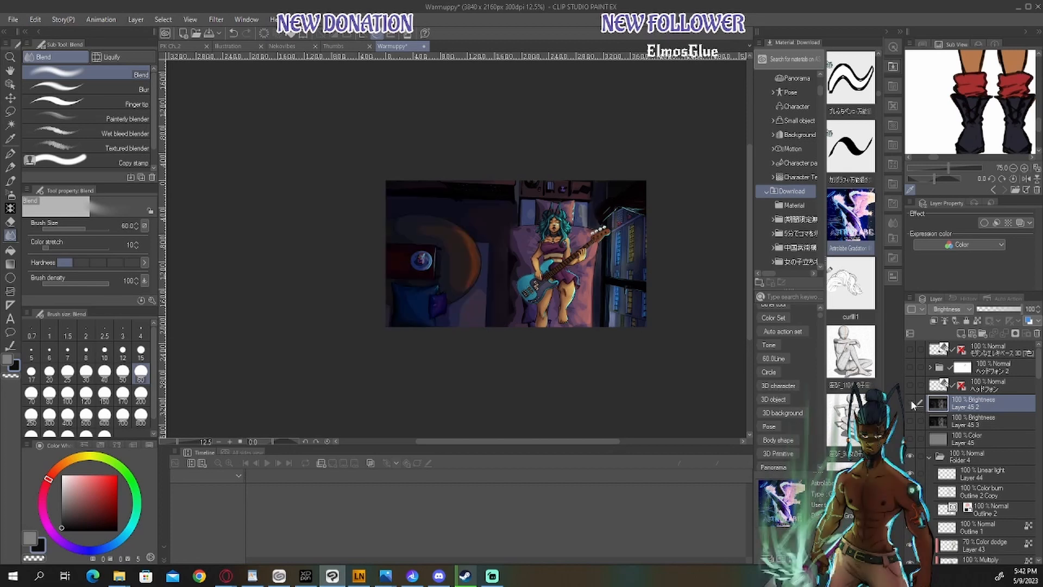
pyautogui.click(911, 399)
pyautogui.click(910, 400)
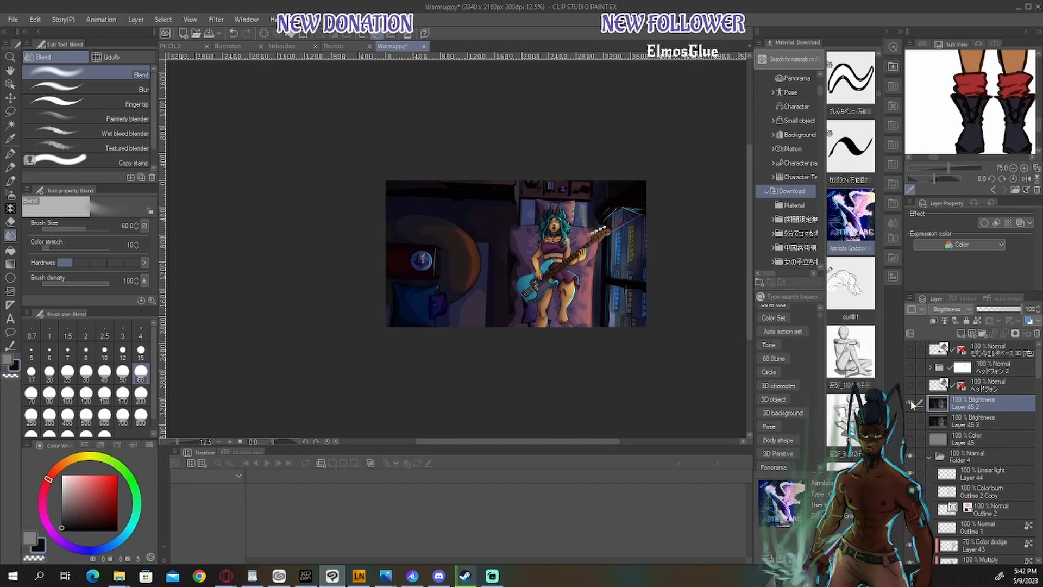